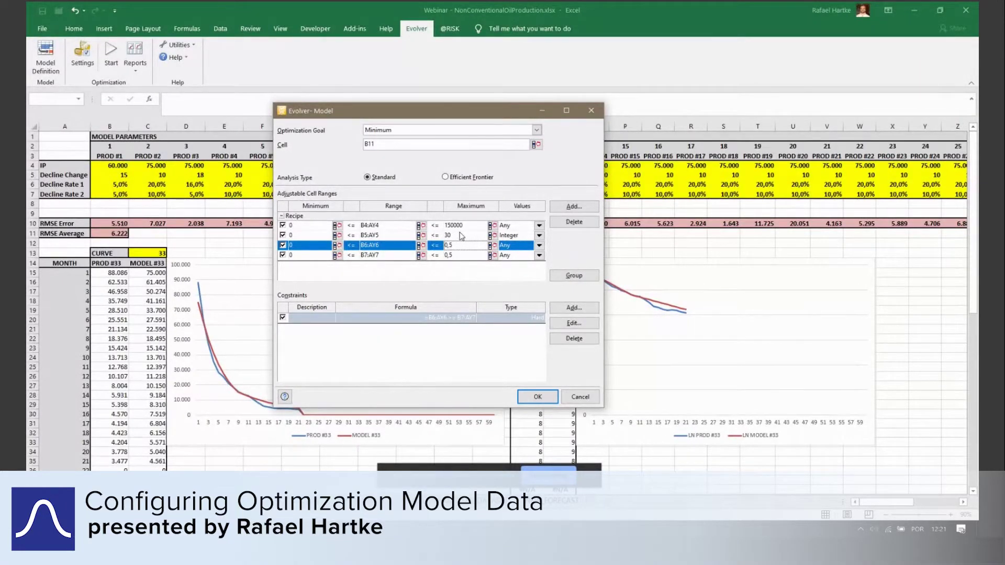
Set the upper bound of the IP range B4:AY4 to 150000
{"action": "left_click", "coordinate": [465, 226]}
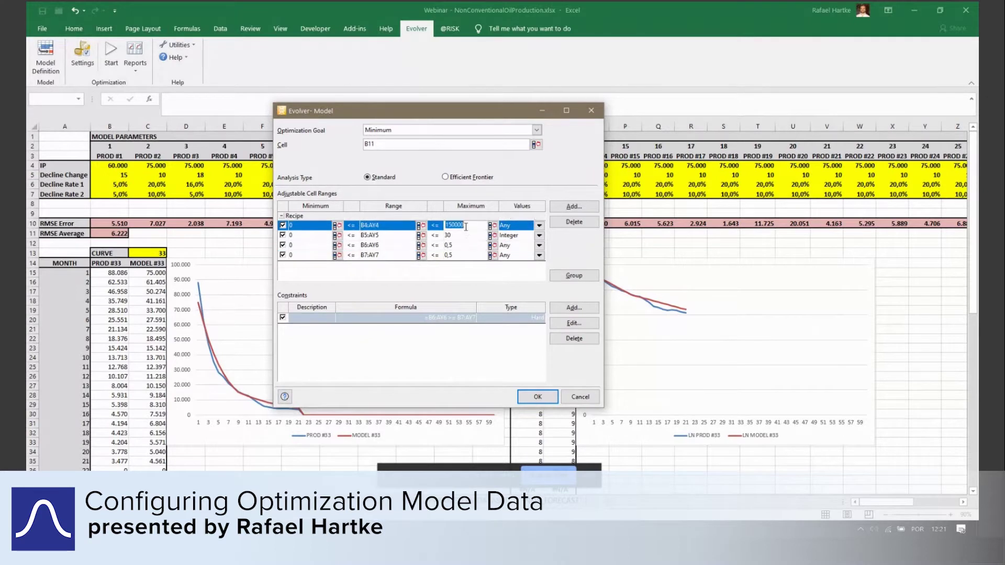
{"action": "type", "text": "999999999"}
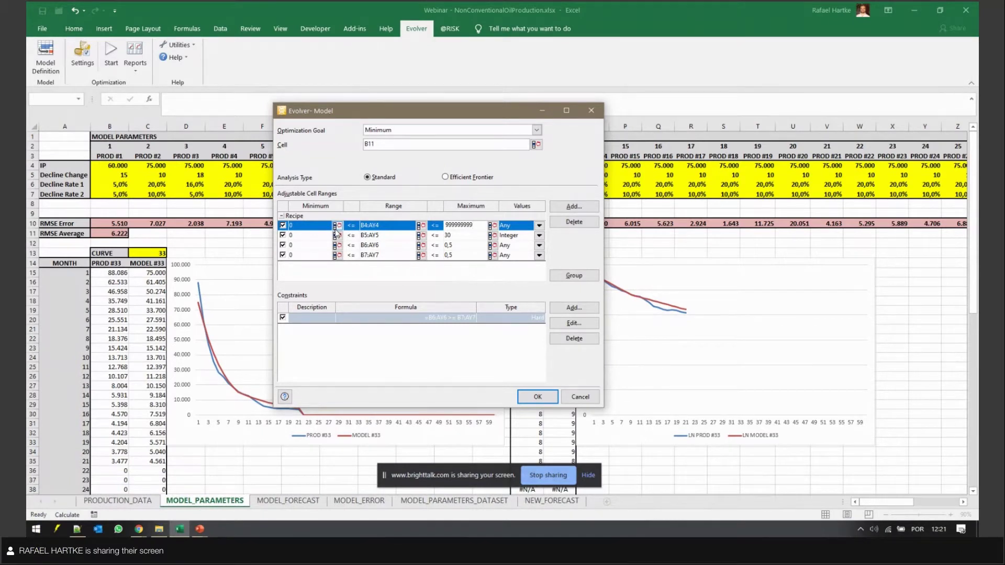
{"action": "left_click", "coordinate": [464, 226]}
{"action": "left_click", "coordinate": [472, 225]}
Review the bounds of the Decline Change B5:AY5 and decline-rate B6:AY6 ranges, then the IP range
{"action": "left_click", "coordinate": [459, 237]}
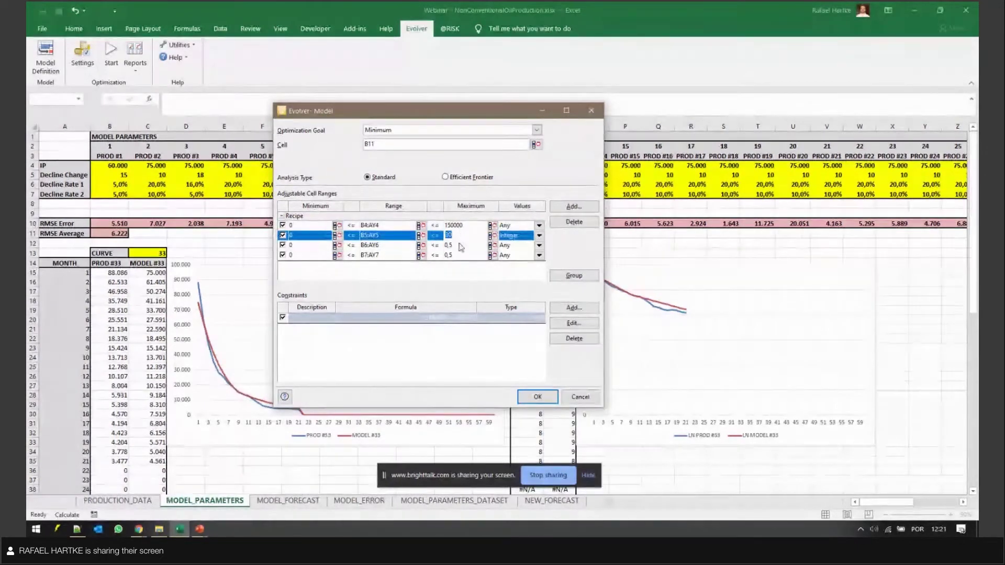
{"action": "left_click", "coordinate": [462, 245]}
{"action": "left_click", "coordinate": [462, 256]}
{"action": "left_click", "coordinate": [463, 244]}
{"action": "left_click", "coordinate": [463, 236]}
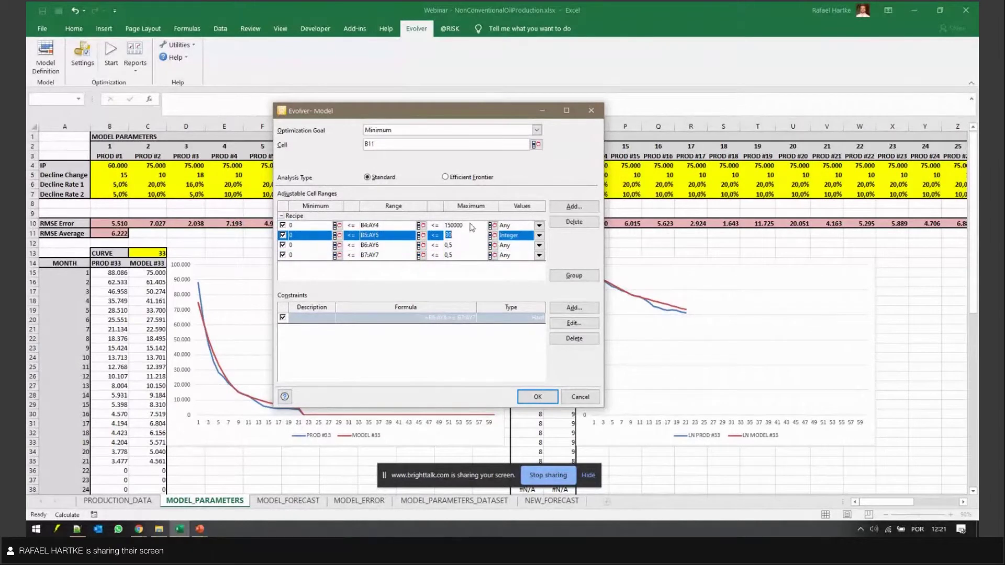
{"action": "left_click", "coordinate": [471, 225]}
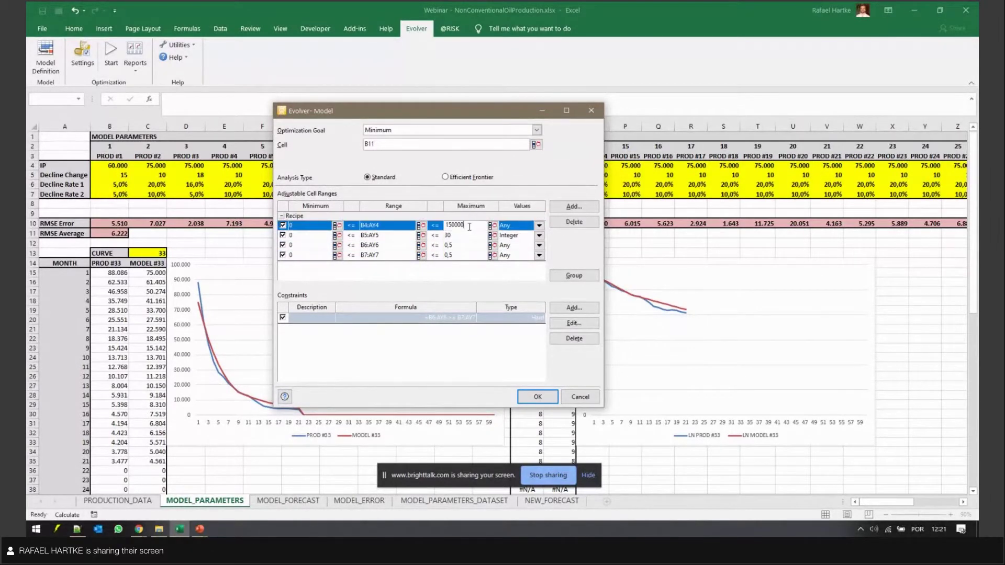
Check the decline-rate constraint B6:AY6 >= B7:AY7 and save the Evolver model definition
{"action": "left_click", "coordinate": [410, 318]}
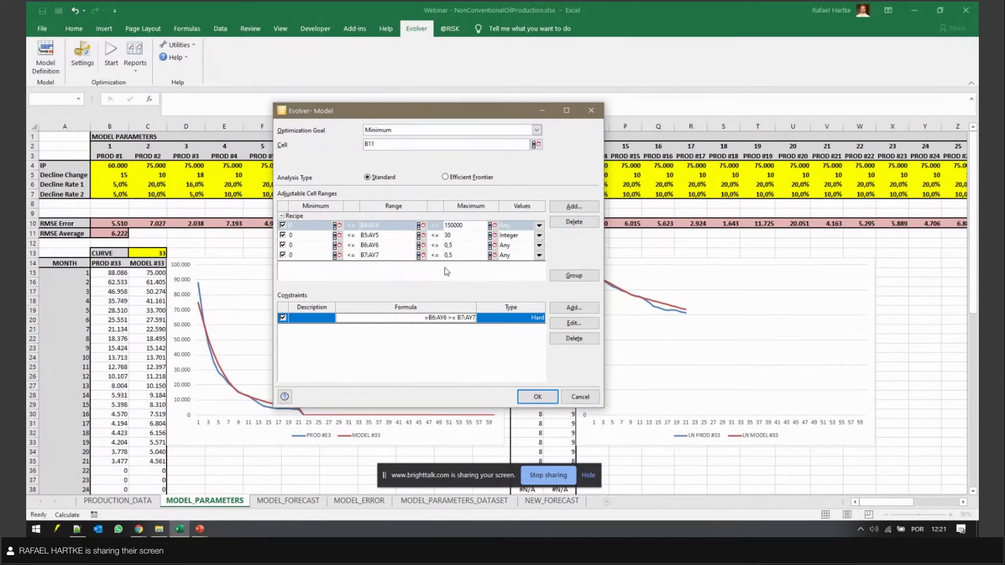
{"action": "key", "text": "ctrl"}
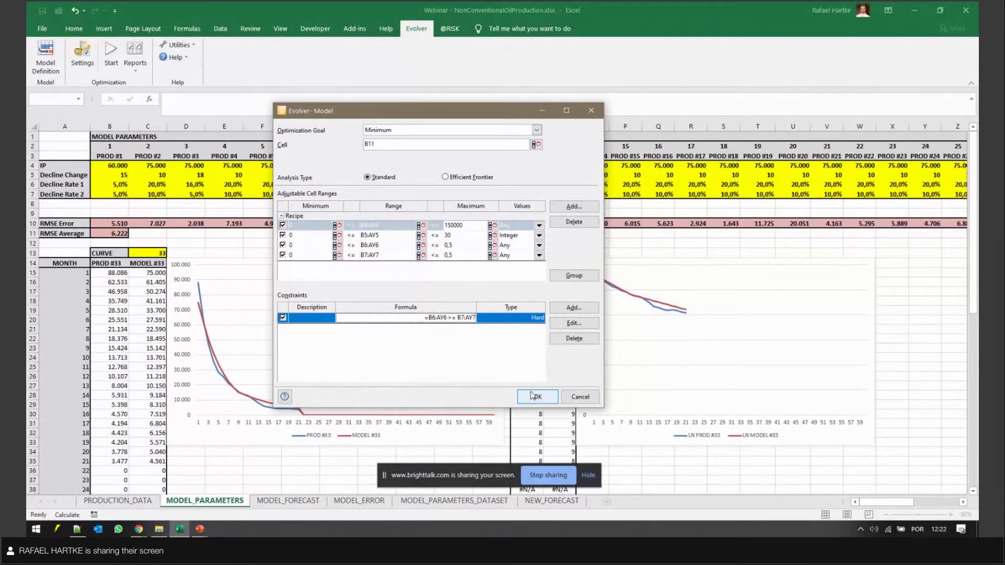
{"action": "key", "text": "ctrl"}
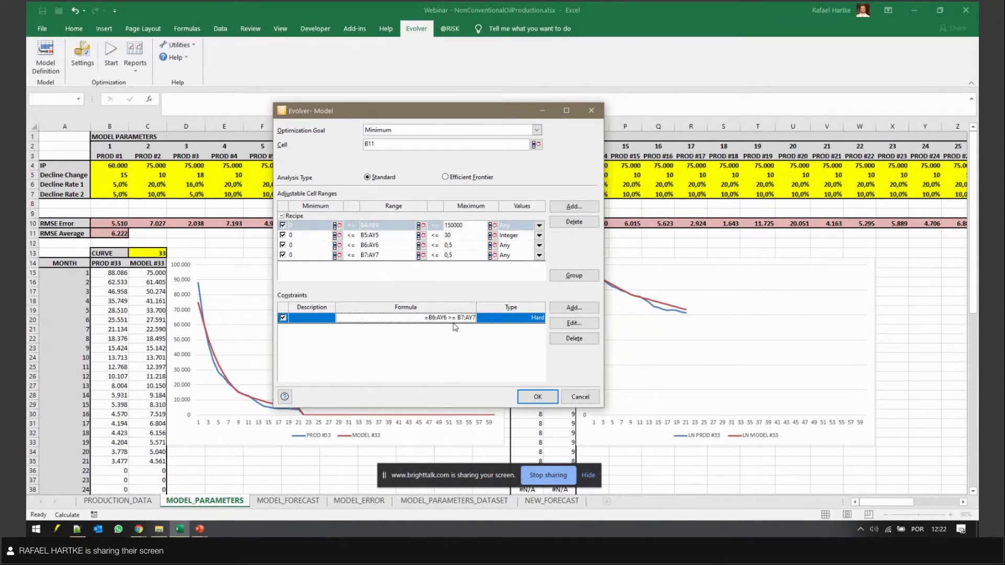
{"action": "left_click", "coordinate": [455, 325]}
{"action": "left_click", "coordinate": [540, 396]}
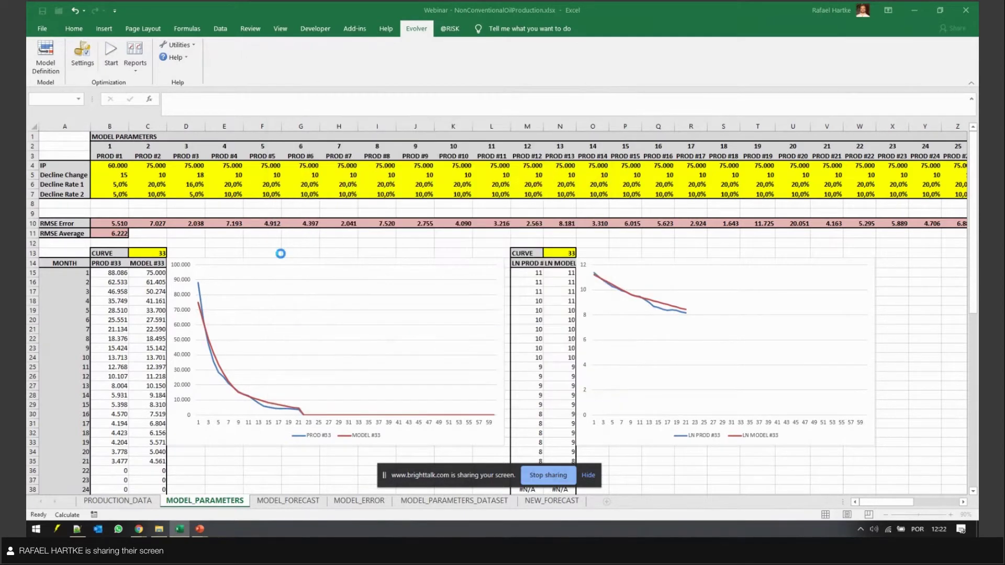
Examine the parameter block B4:J7 and the PROD #32 and MODEL #32 chart curves
{"action": "left_click_drag", "start_coordinate": [110, 166], "coordinate": [399, 191]}
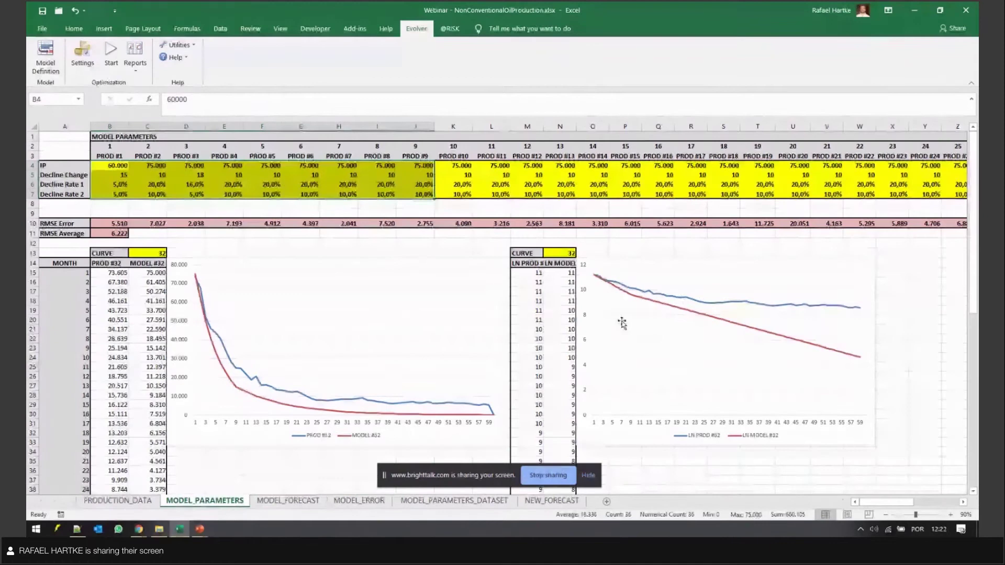
{"action": "left_click", "coordinate": [247, 396]}
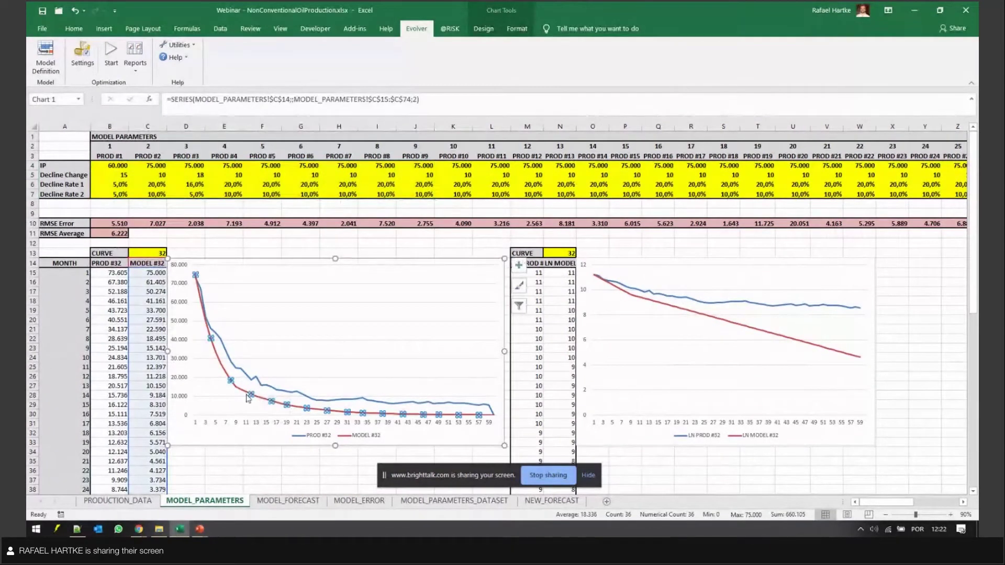
{"action": "left_click", "coordinate": [253, 378]}
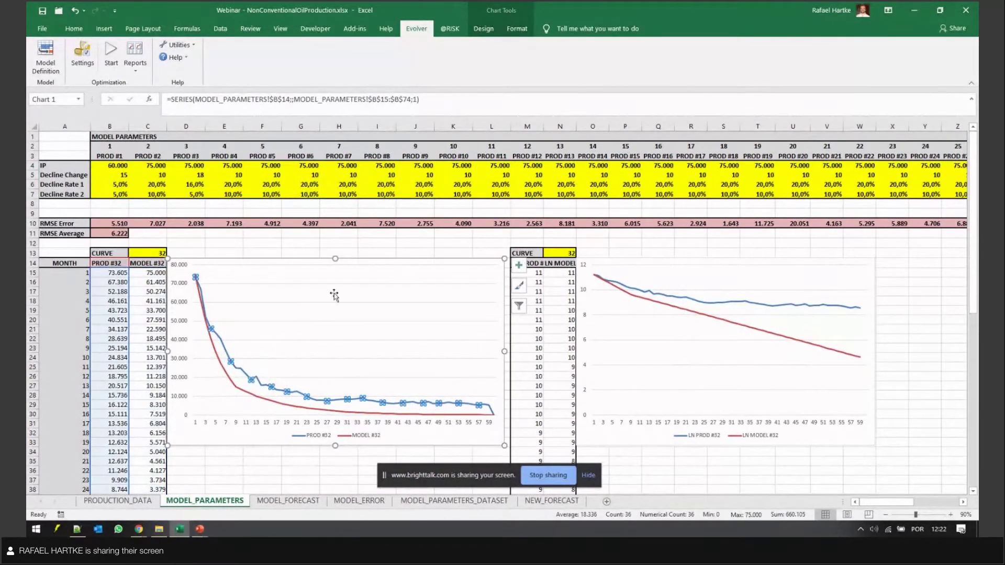
{"action": "left_click", "coordinate": [334, 296]}
{"action": "left_click_drag", "start_coordinate": [112, 166], "coordinate": [588, 193]}
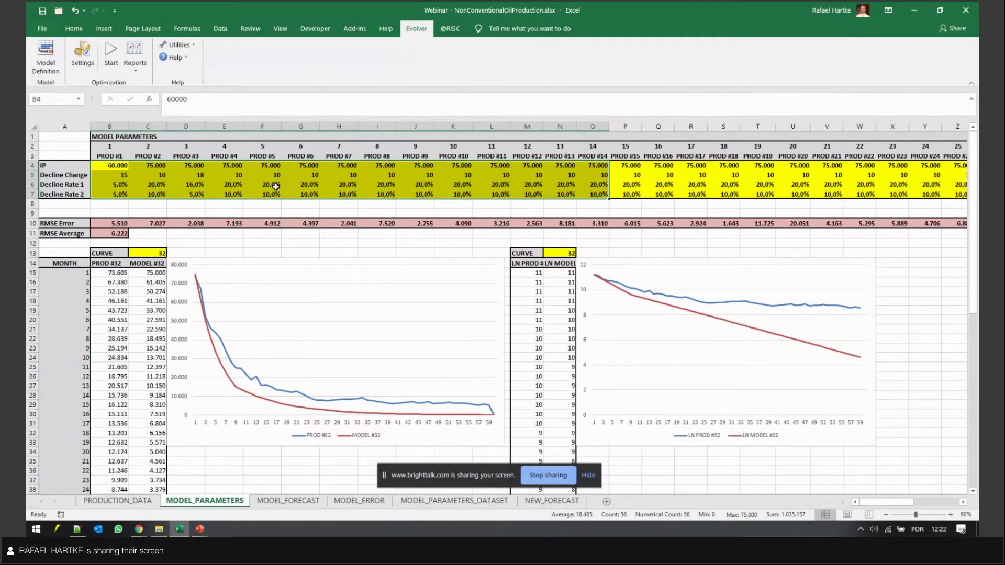
{"action": "left_click", "coordinate": [234, 180]}
Inspect the parameter columns for PROD #1, #3 and #4, then cells B9 and C11
{"action": "left_click_drag", "start_coordinate": [98, 146], "coordinate": [99, 212]}
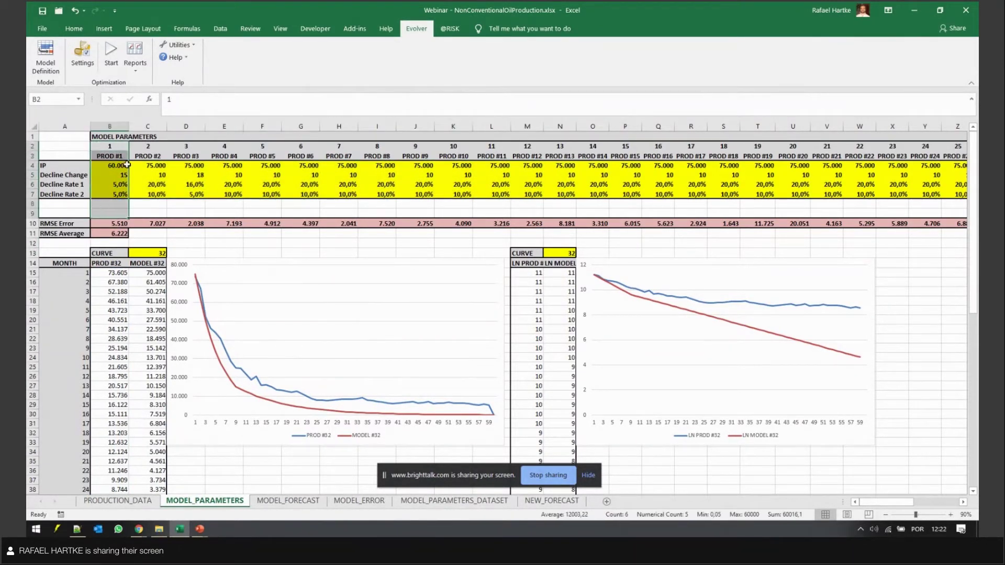
{"action": "left_click_drag", "start_coordinate": [138, 143], "coordinate": [148, 212]}
{"action": "left_click_drag", "start_coordinate": [186, 146], "coordinate": [194, 205]}
{"action": "left_click_drag", "start_coordinate": [228, 159], "coordinate": [227, 209]}
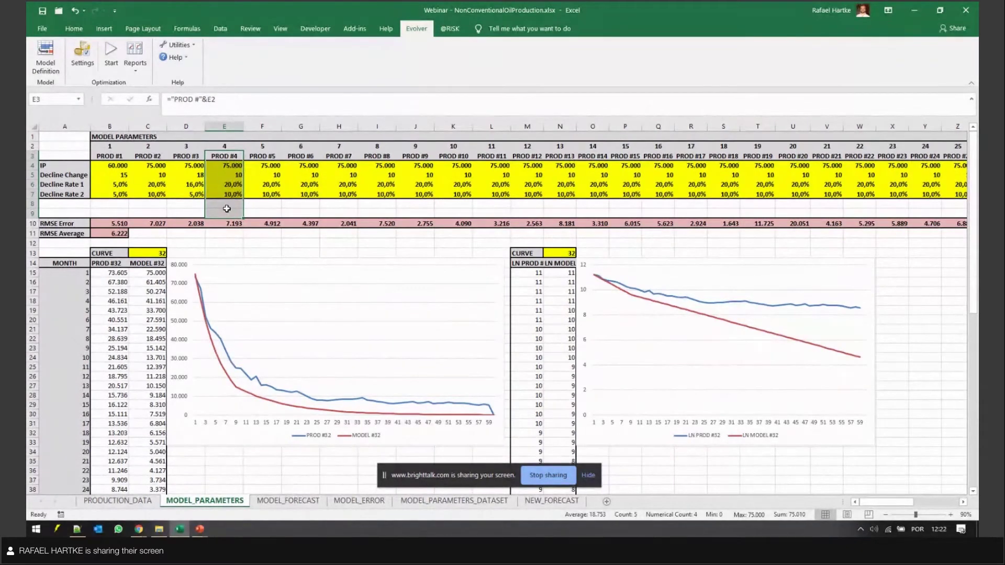
{"action": "left_click", "coordinate": [115, 213]}
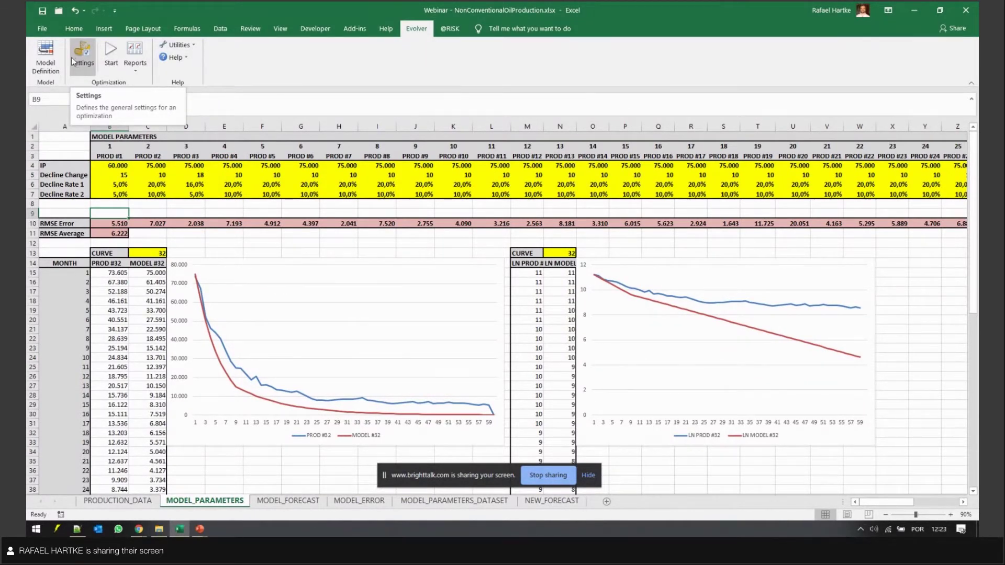
{"action": "left_click", "coordinate": [146, 233]}
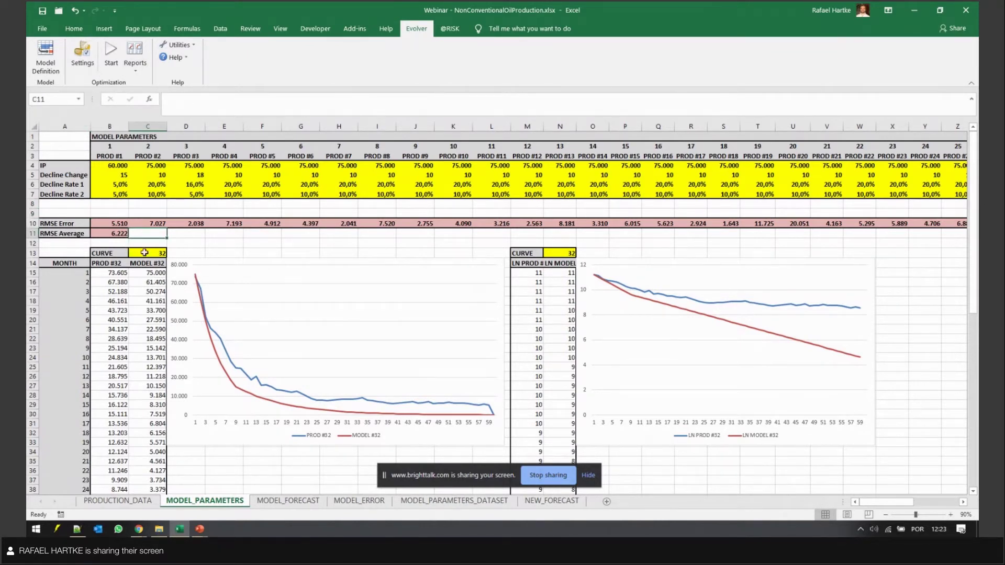
Check that CURVE cell C13 holds =RANDBETWEEN(1;50) and recalculate to show other wells
{"action": "left_click", "coordinate": [149, 254]}
{"action": "double_click", "coordinate": [151, 253]}
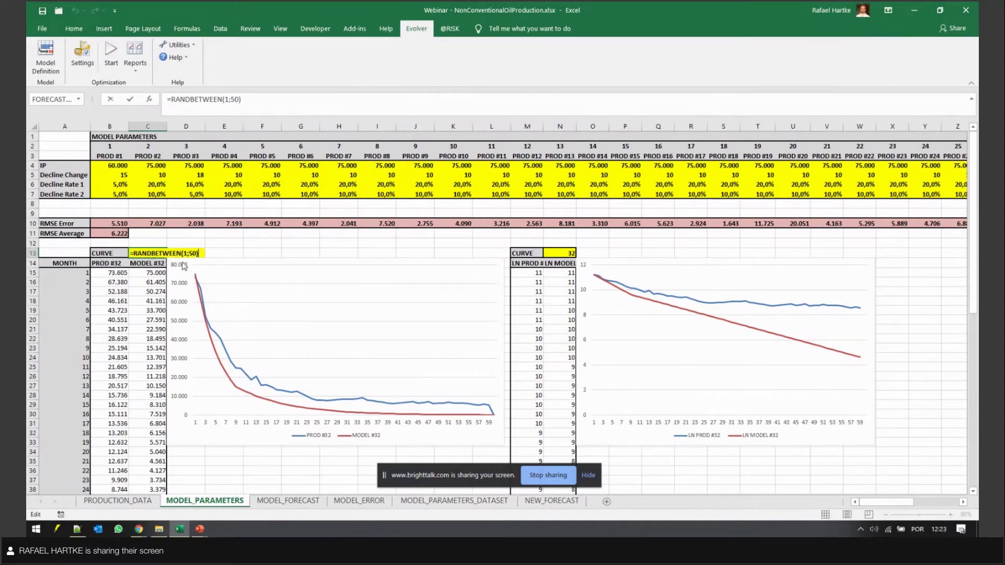
{"action": "key", "text": "Escape"}
{"action": "key", "text": "F9"}
{"action": "key", "text": "F9"}
{"action": "key", "text": "F9"}
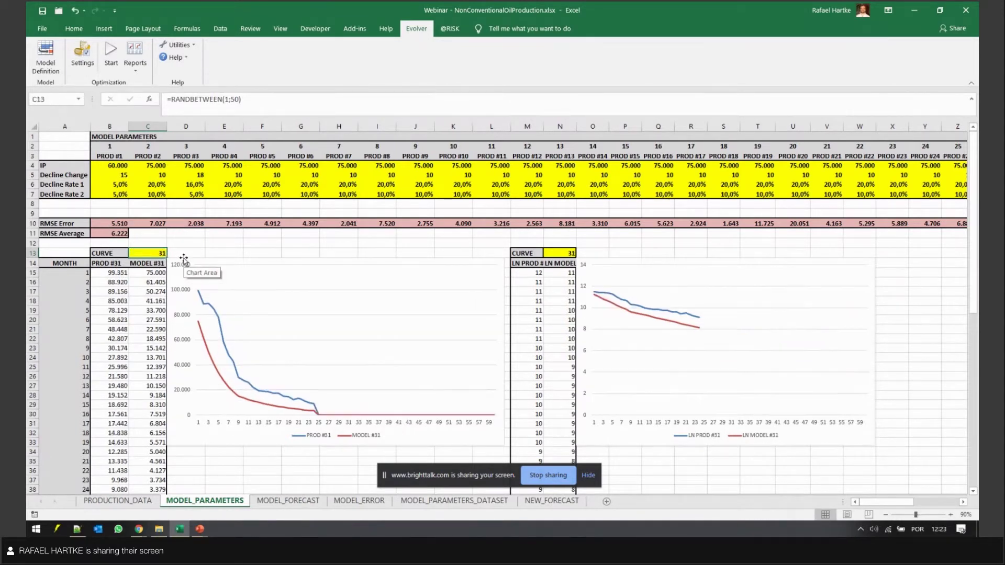
{"action": "key", "text": "F9"}
{"action": "key", "text": "F9"}
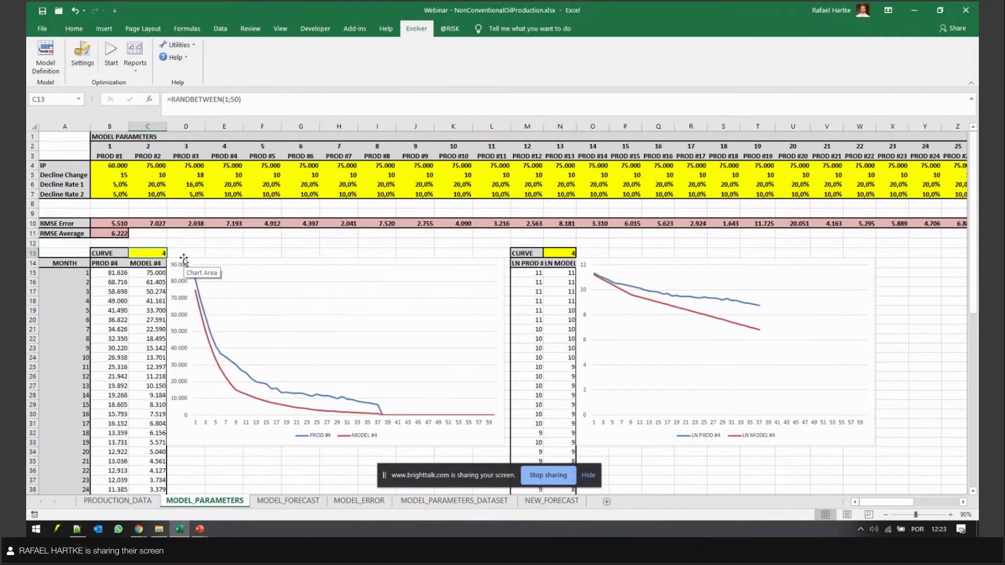
Keep recalculating through random wells until PROD #1 and MODEL #1 are charted
{"action": "left_click_drag", "start_coordinate": [114, 255], "coordinate": [149, 292]}
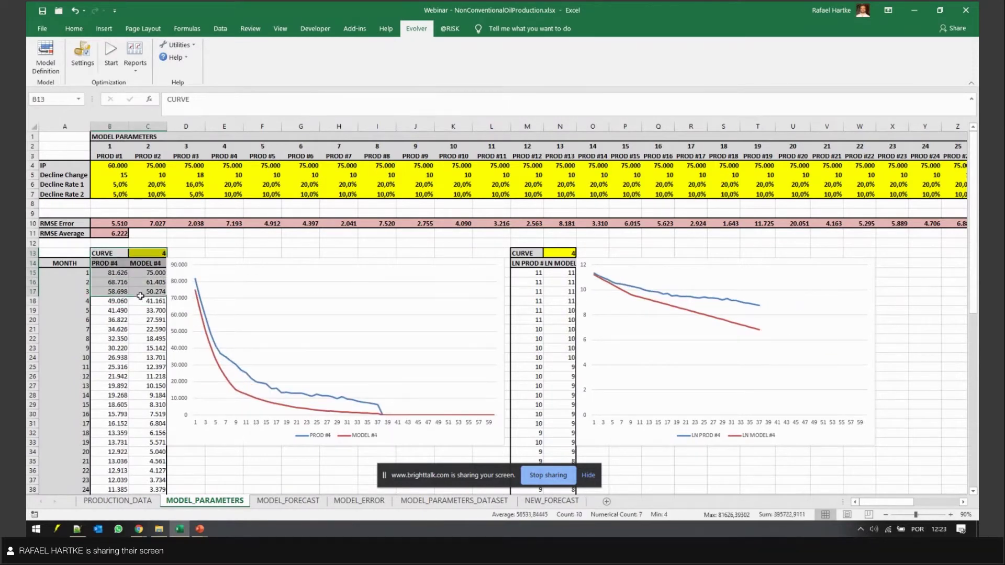
{"action": "key", "text": "F9"}
{"action": "key", "text": "F9"}
{"action": "key", "text": "F9"}
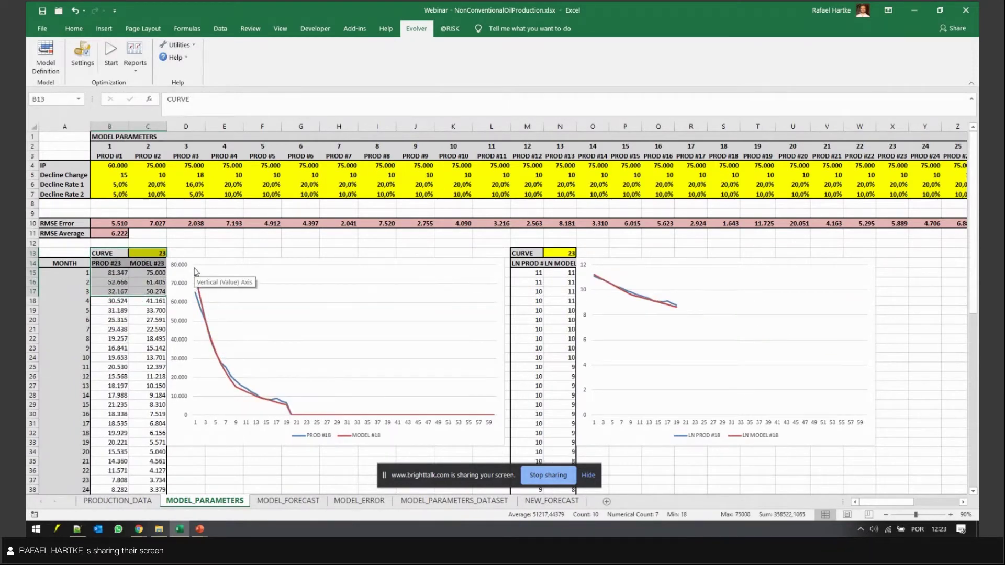
{"action": "key", "text": "F9"}
{"action": "key", "text": "F9"}
{"action": "key", "text": "F9"}
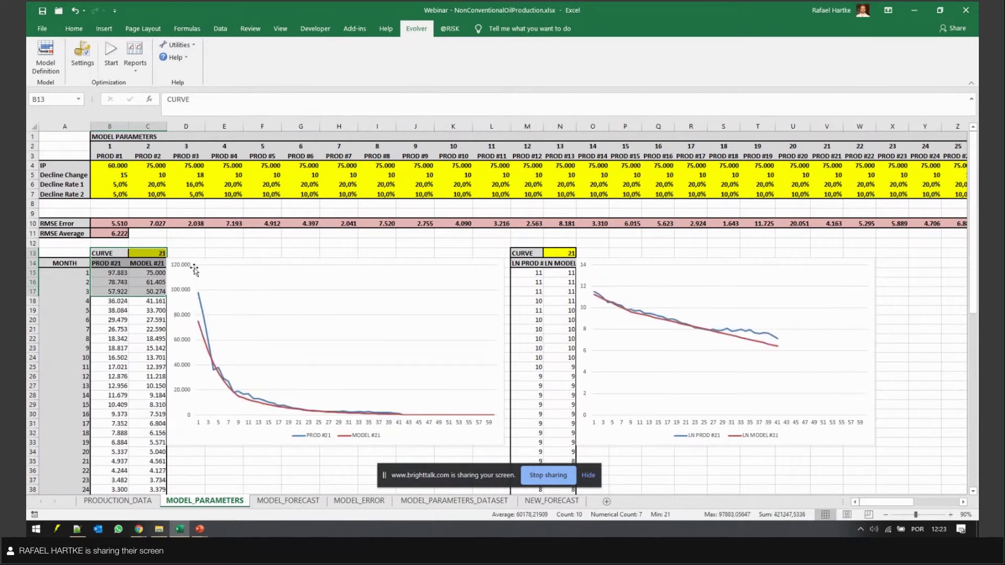
{"action": "key", "text": "F9"}
{"action": "key", "text": "F9"}
{"action": "key", "text": "F9"}
{"action": "key", "text": "F9"}
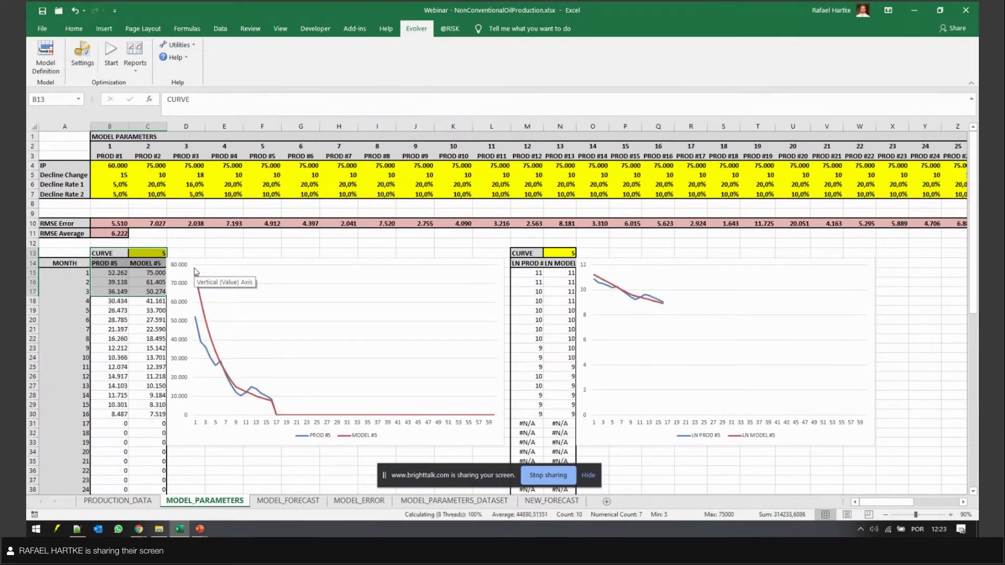
{"action": "key", "text": "F9"}
{"action": "key", "text": "F9"}
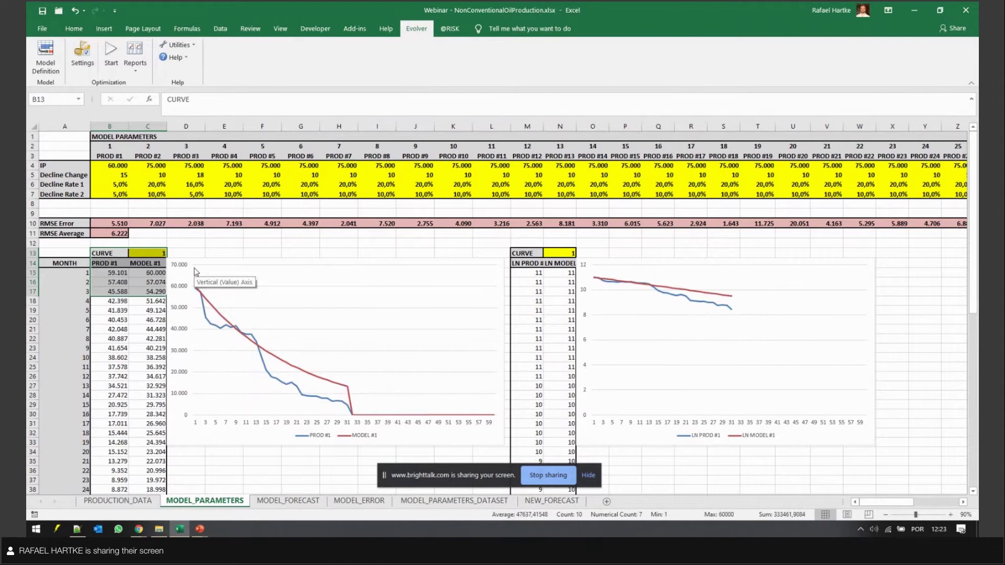
Start the Evolver optimization from the ribbon so trials run against the original RMSE 6221,6108
{"action": "left_click", "coordinate": [254, 253]}
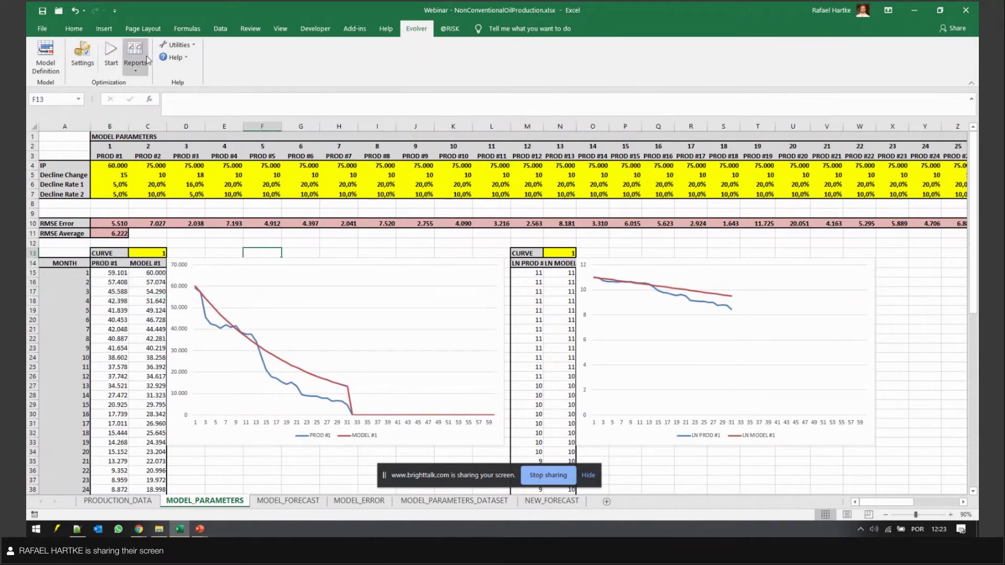
{"action": "left_click", "coordinate": [111, 65]}
{"action": "left_click", "coordinate": [110, 65]}
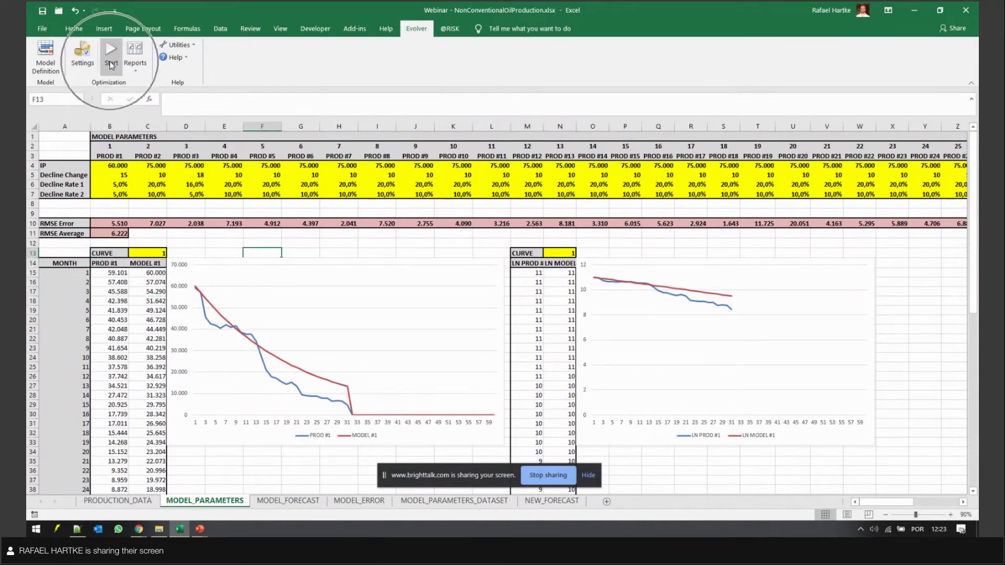
{"action": "left_click", "coordinate": [111, 66]}
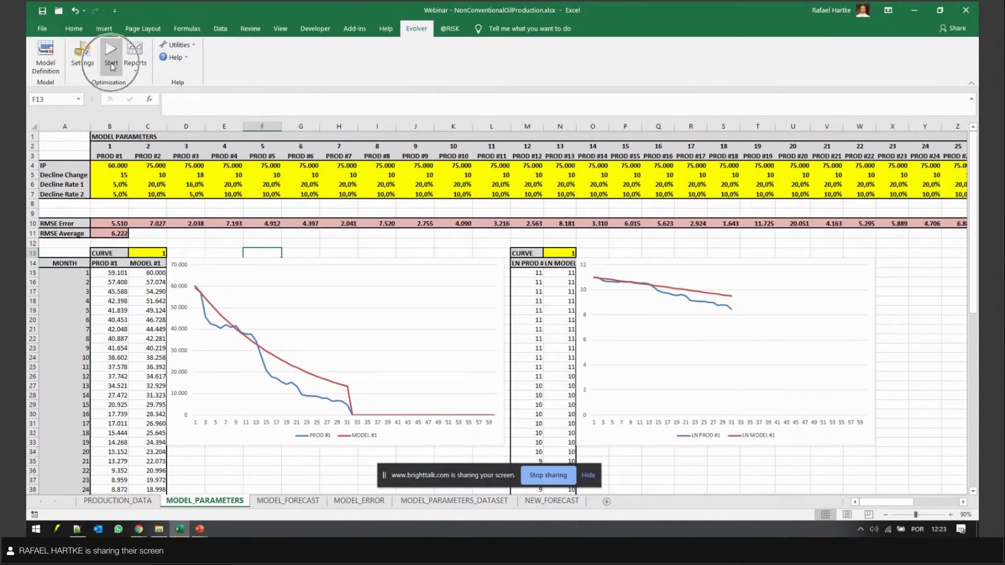
{"action": "left_click", "coordinate": [111, 64]}
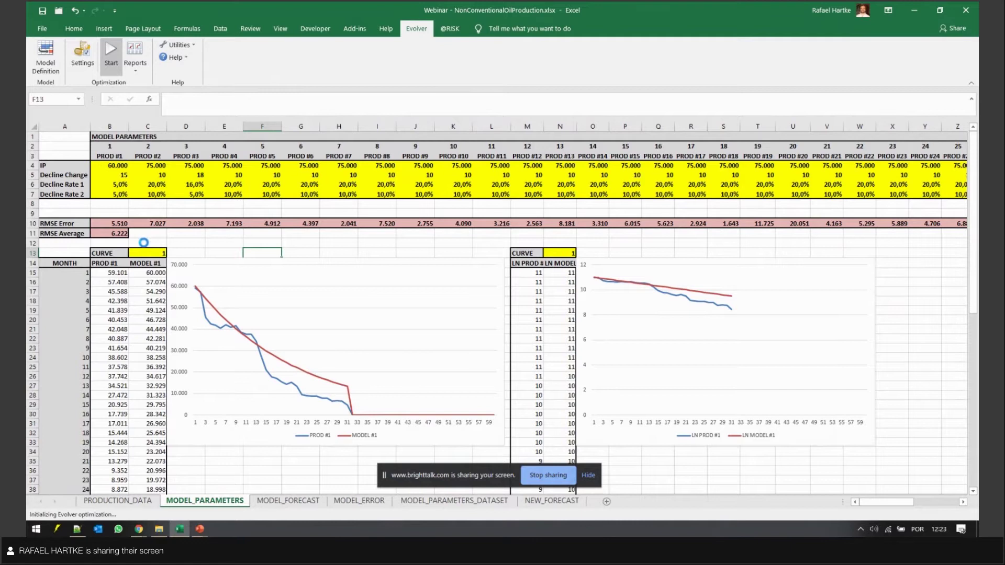
{"action": "left_click", "coordinate": [134, 237]}
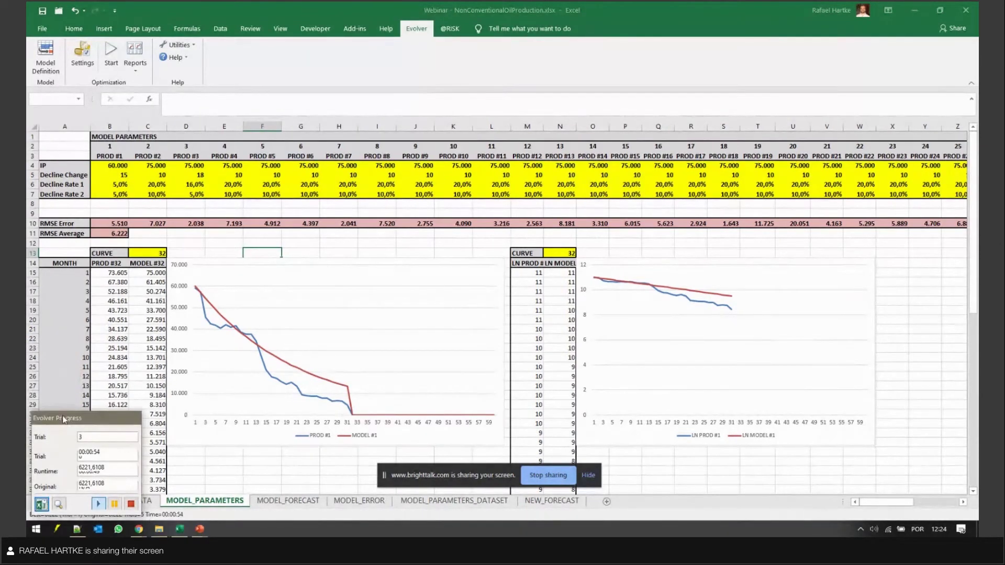
Move the Evolver Progress window up and bring up Evolver Watcher to chart the trials
{"action": "left_click_drag", "start_coordinate": [65, 422], "coordinate": [97, 299]}
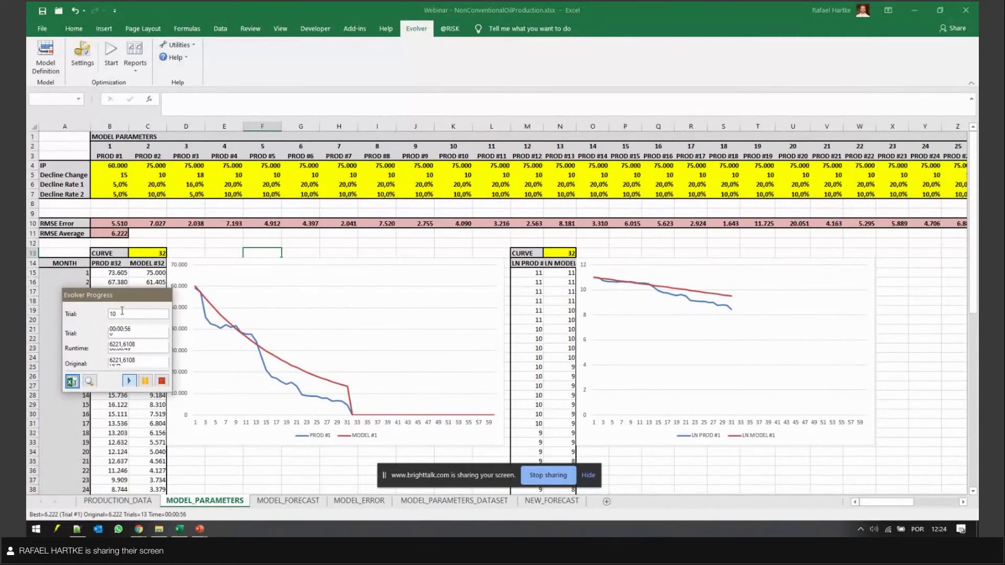
{"action": "left_click", "coordinate": [89, 381]}
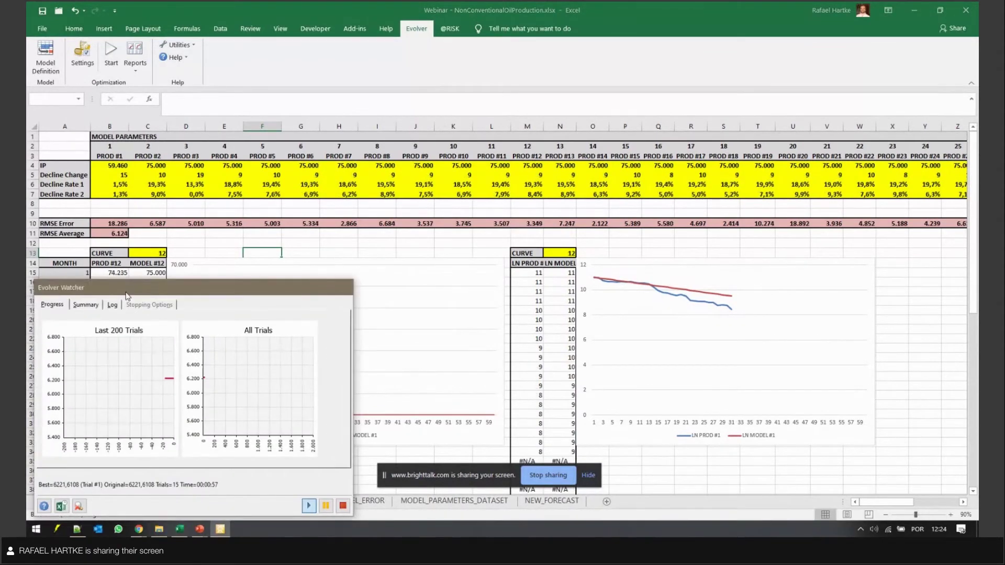
{"action": "left_click_drag", "start_coordinate": [134, 284], "coordinate": [137, 271]}
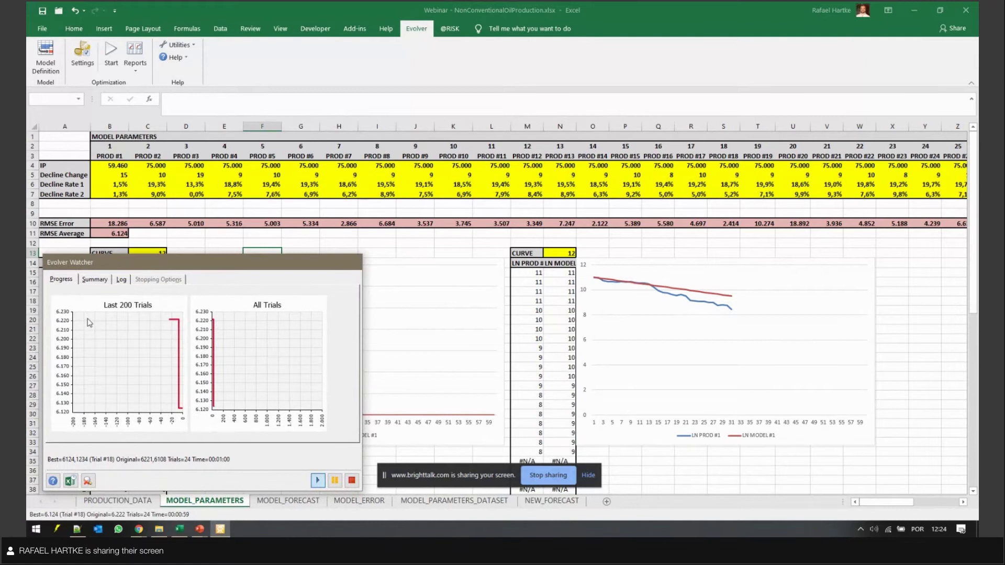